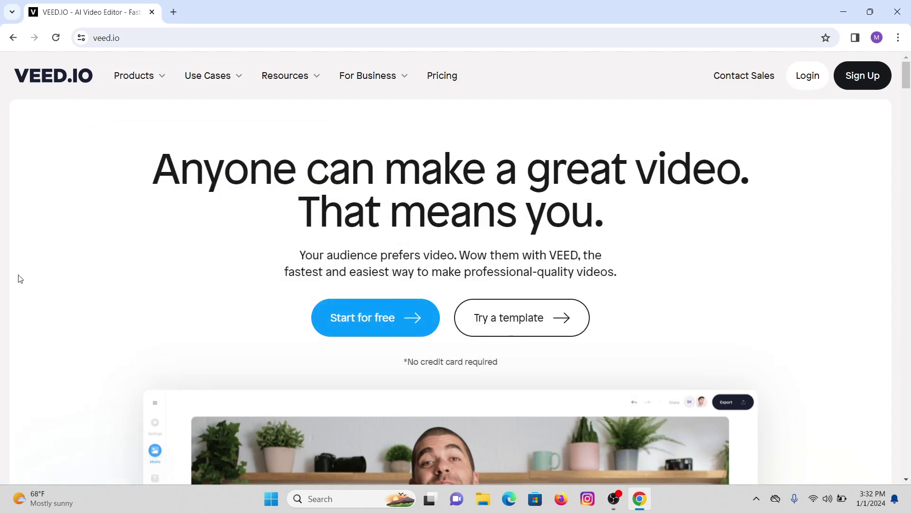
# Step: Start a new, empty VEED video project from the home page
pyautogui.click(350, 332)
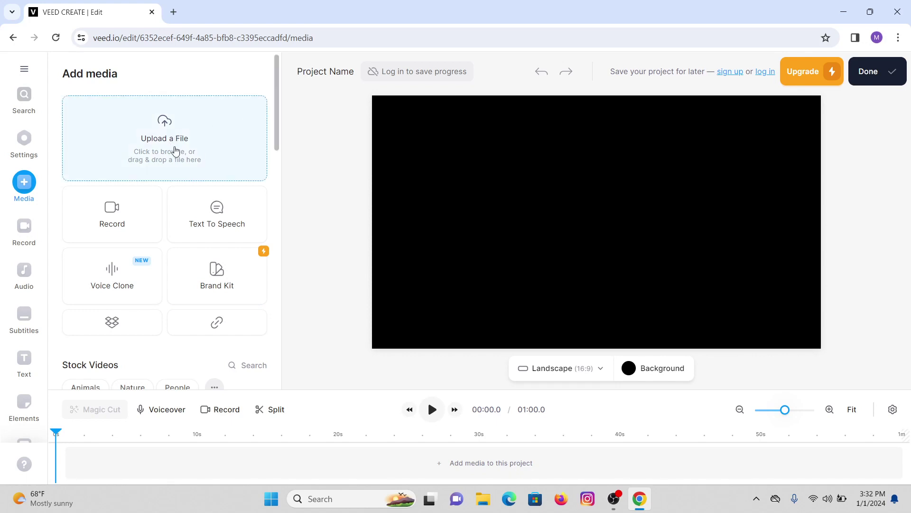
# Step: Upload the 2160p waterfall MP4 from the Downloads folder into the project
pyautogui.click(216, 151)
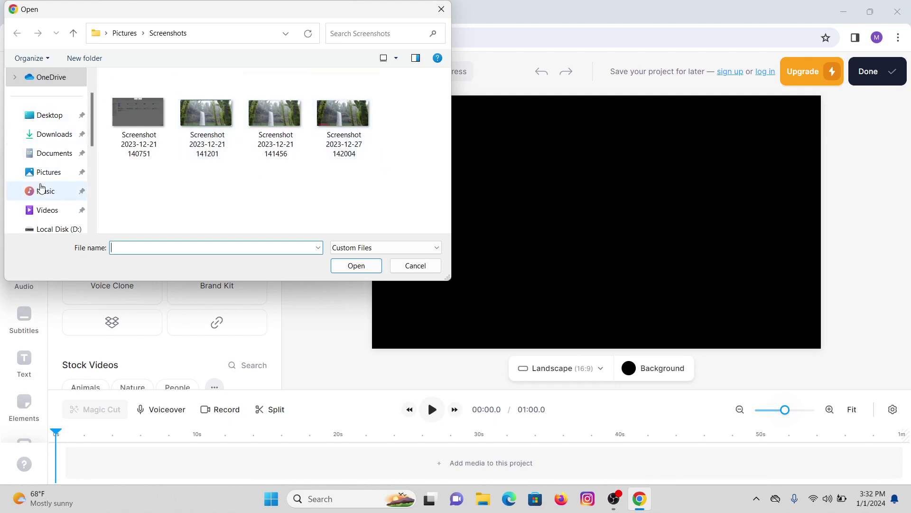
pyautogui.click(47, 134)
pyautogui.scroll(-5, 276, 167)
pyautogui.click(180, 116)
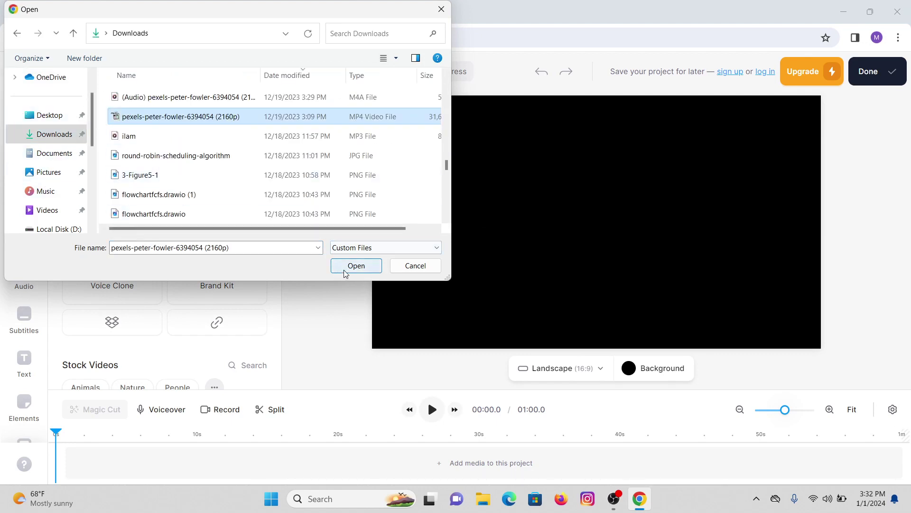
pyautogui.click(356, 266)
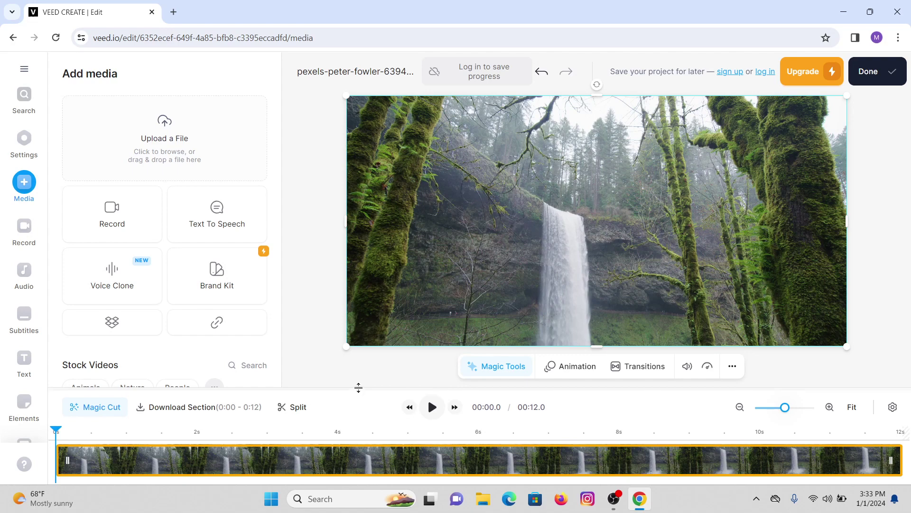
# Step: Enlarge the timeline area to shrink the preview, then bring up Project Settings
pyautogui.moveTo(358, 387); pyautogui.dragTo(360, 341)
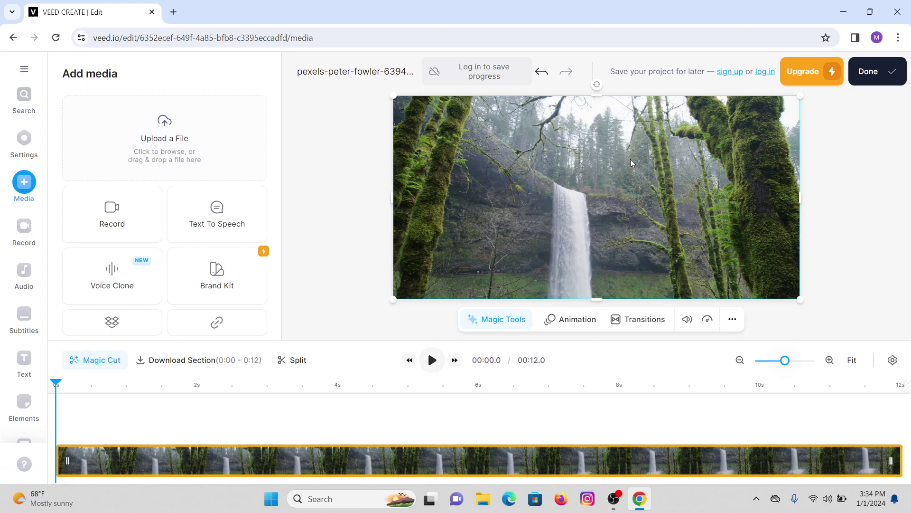
pyautogui.click(377, 157)
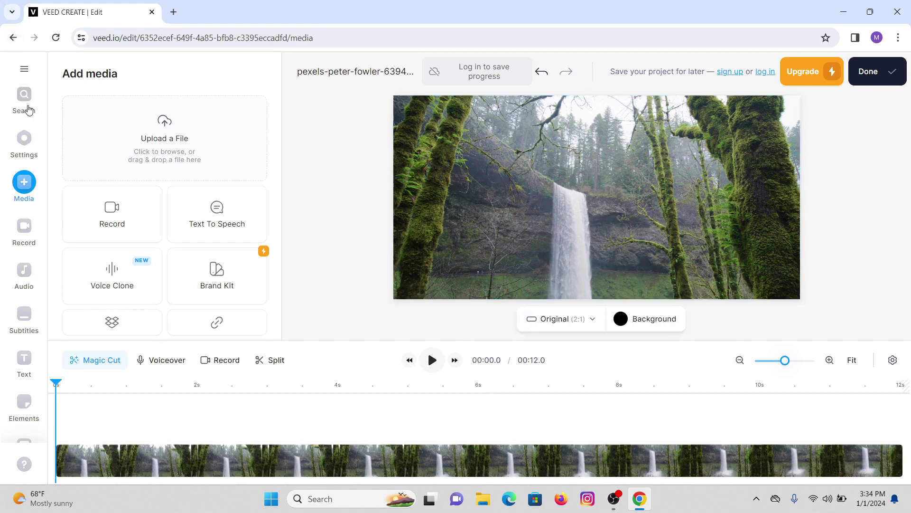
pyautogui.click(24, 100)
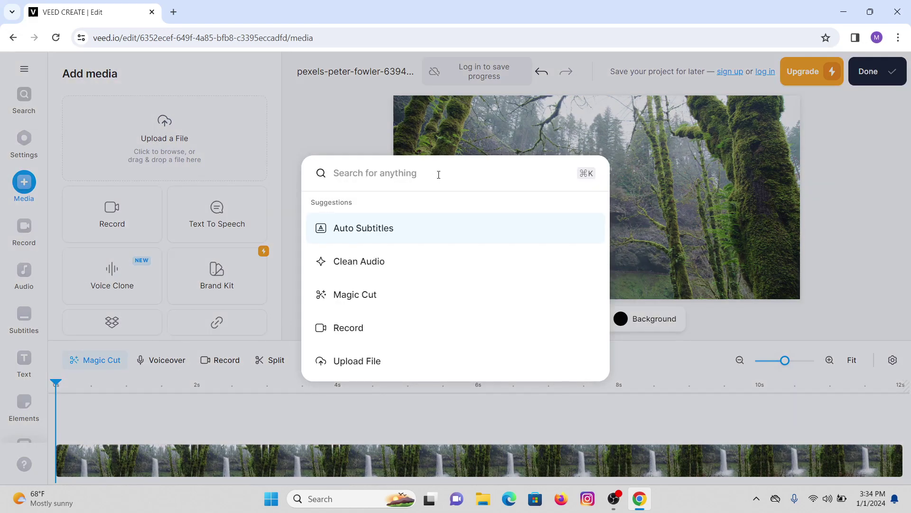
pyautogui.click(312, 134)
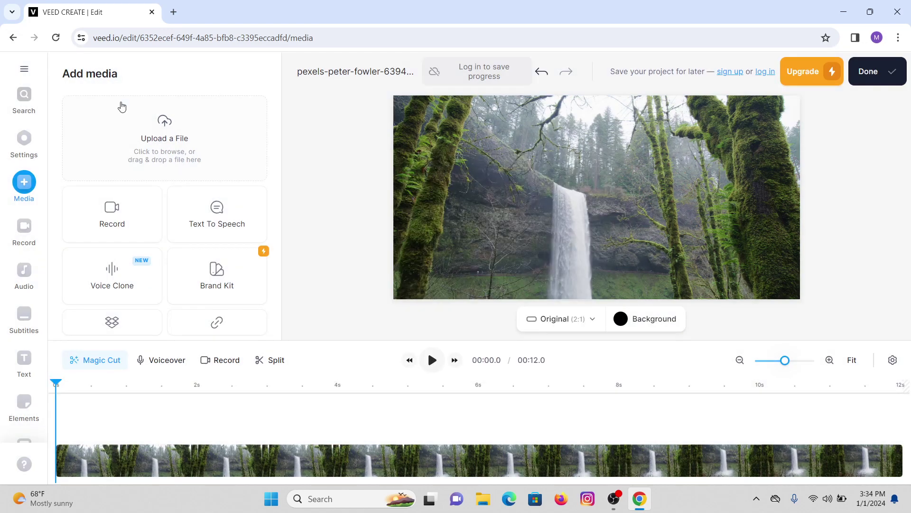
pyautogui.click(25, 143)
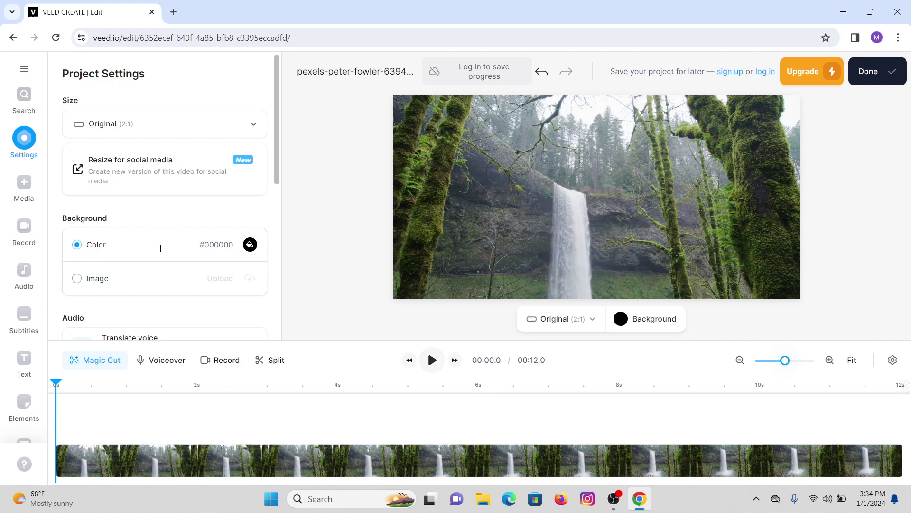
pyautogui.scroll(-4, 161, 248)
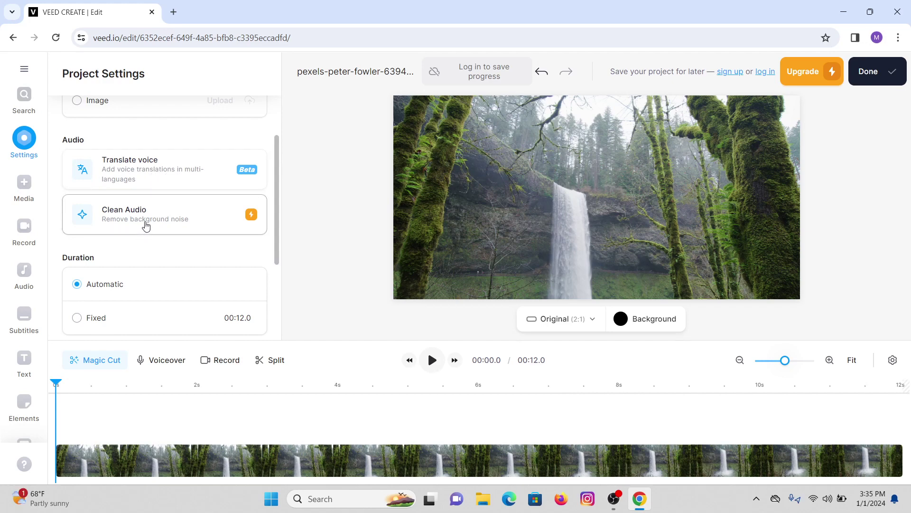
pyautogui.scroll(-3, 142, 213)
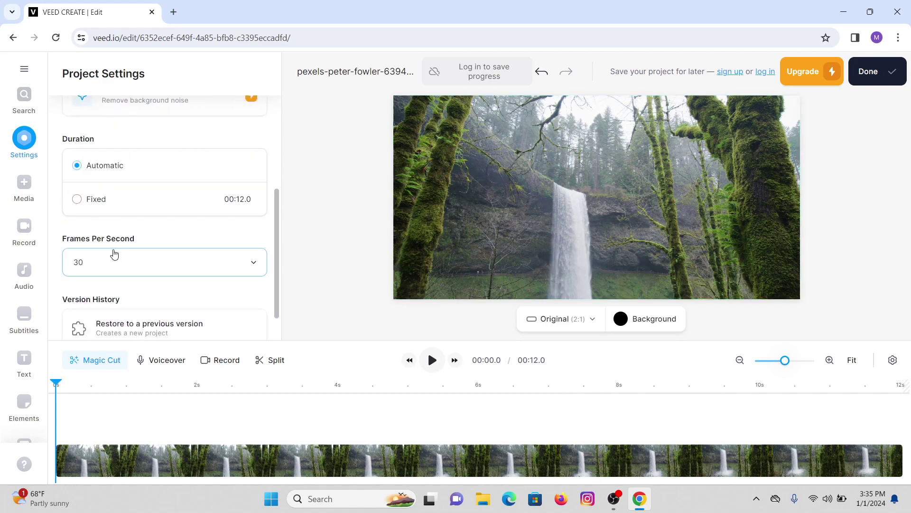
pyautogui.scroll(-1, 126, 252)
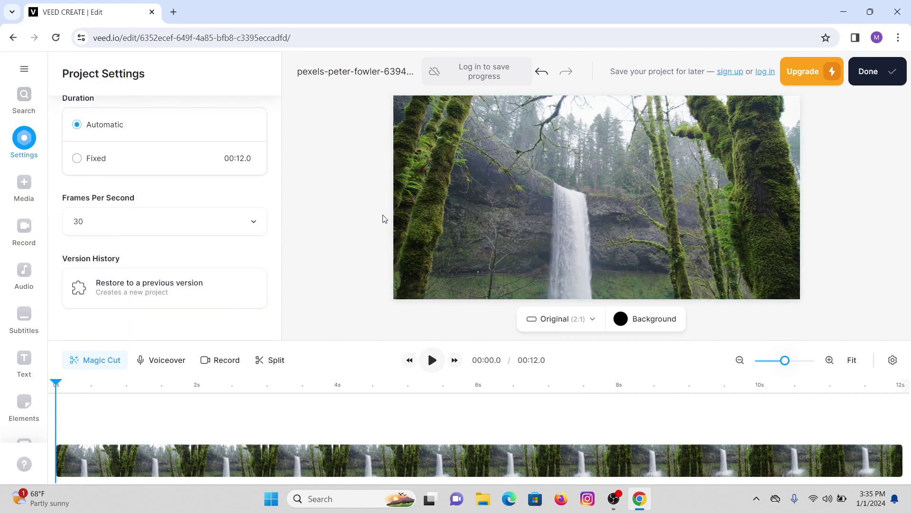
pyautogui.click(29, 200)
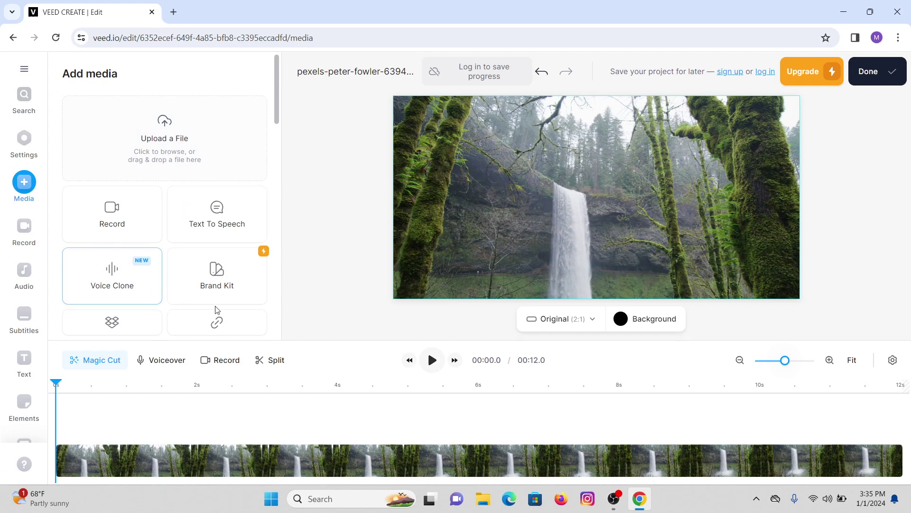
# Step: Browse the Record panel's camera, audio, screen and slides recording options
pyautogui.scroll(-4, 191, 307)
pyautogui.click(25, 233)
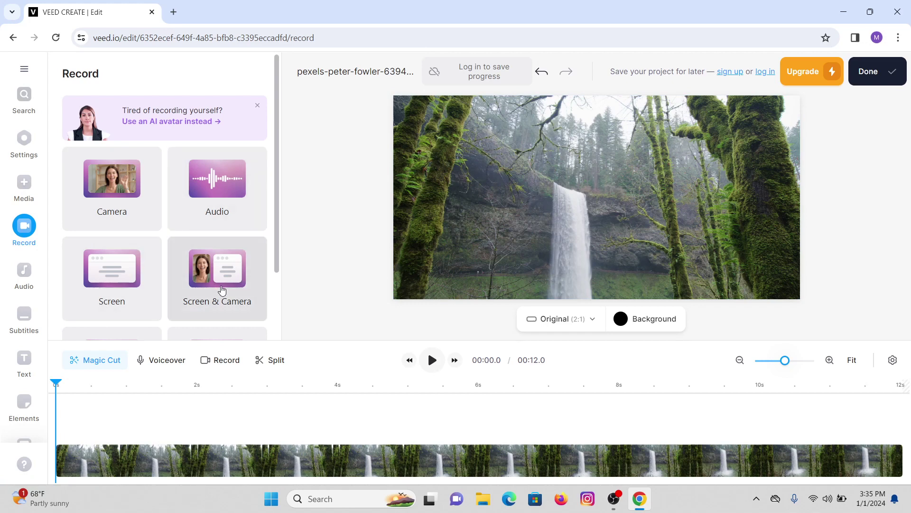
pyautogui.scroll(-1, 220, 298)
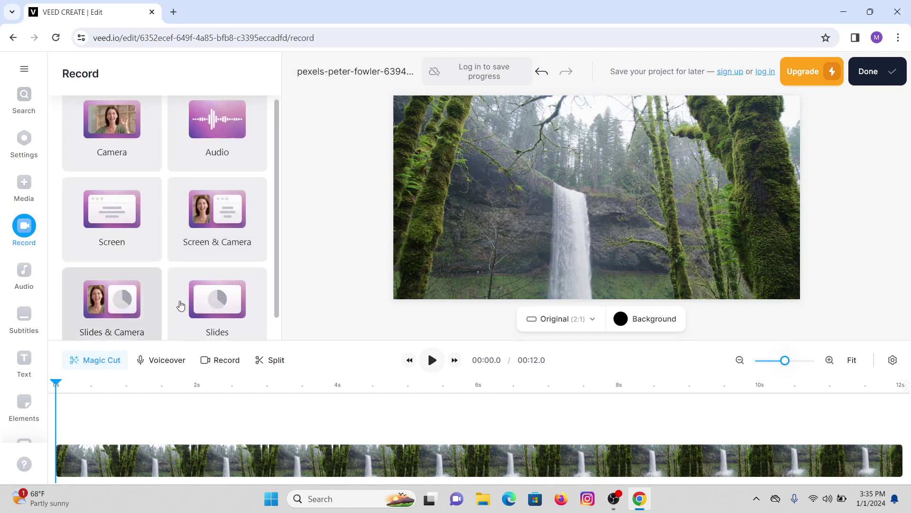
pyautogui.scroll(-1, 199, 302)
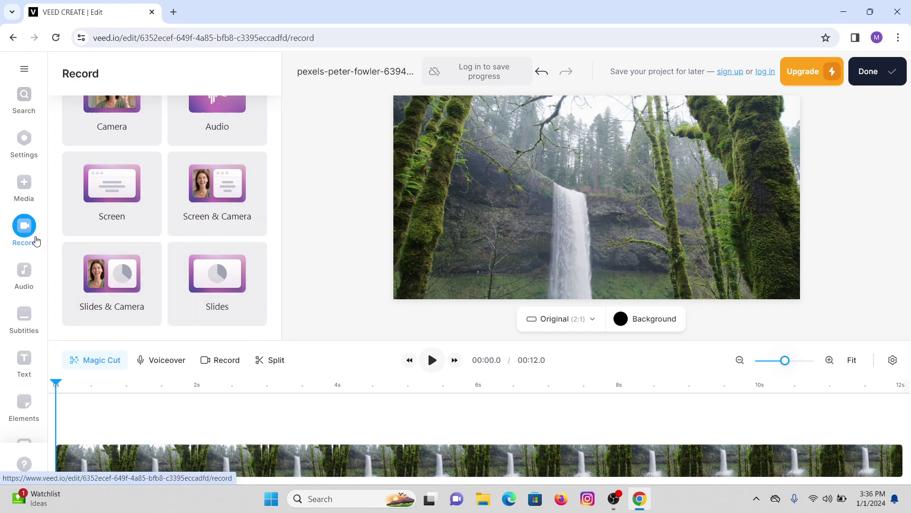
pyautogui.click(26, 284)
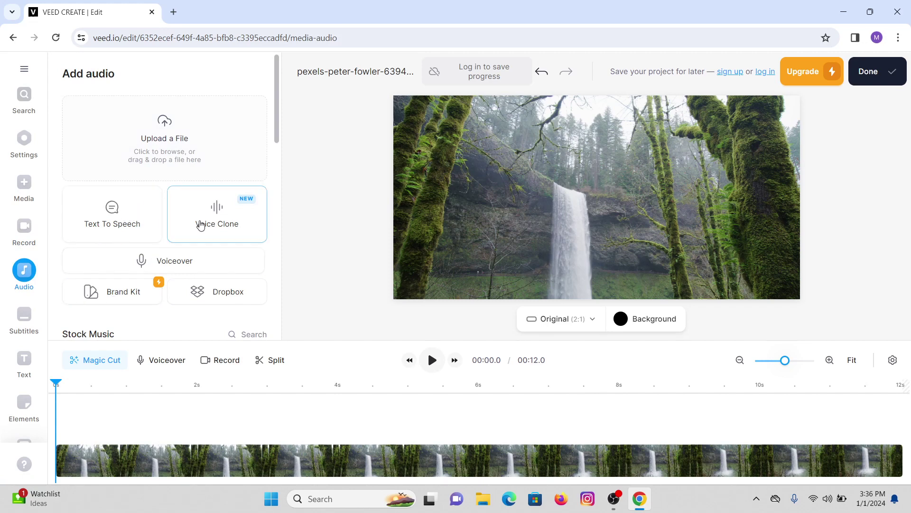
# Step: Add the Synthwave Memories stock track to the timeline and open its Edit Audio settings
pyautogui.scroll(-2, 211, 280)
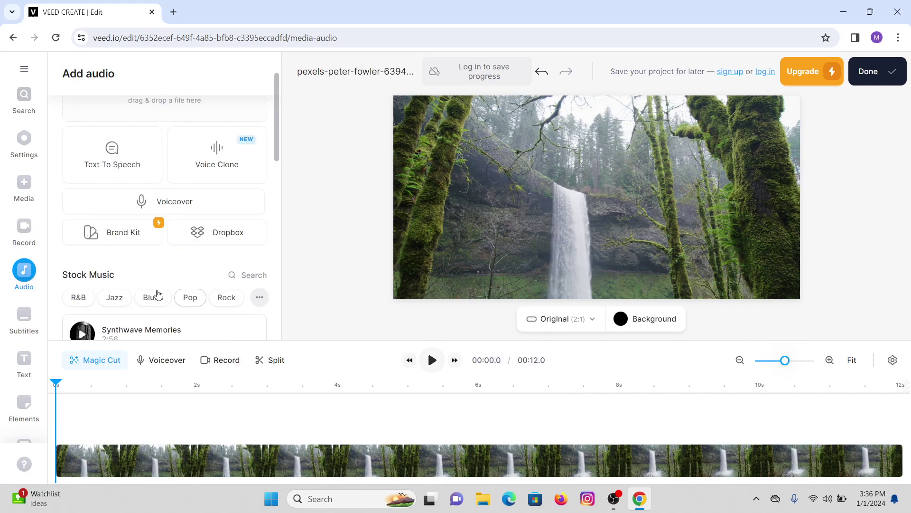
pyautogui.scroll(-4, 197, 269)
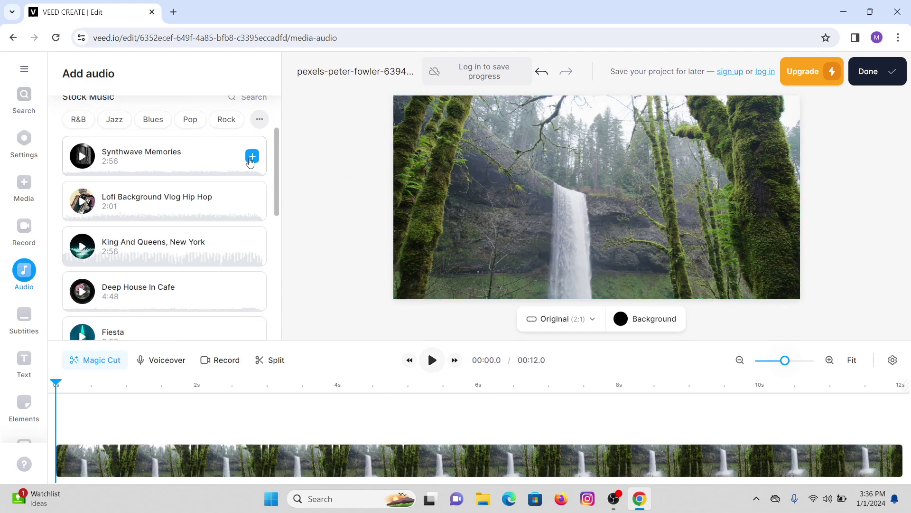
pyautogui.click(251, 158)
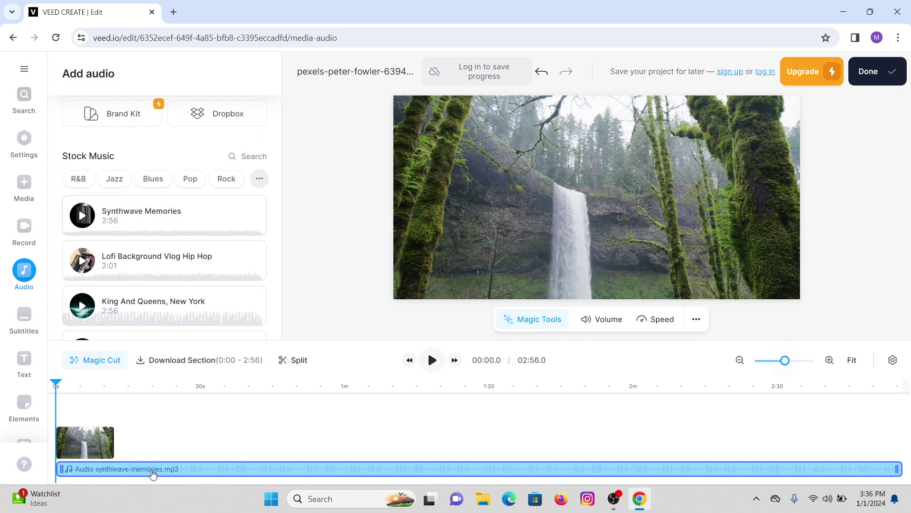
pyautogui.click(224, 469)
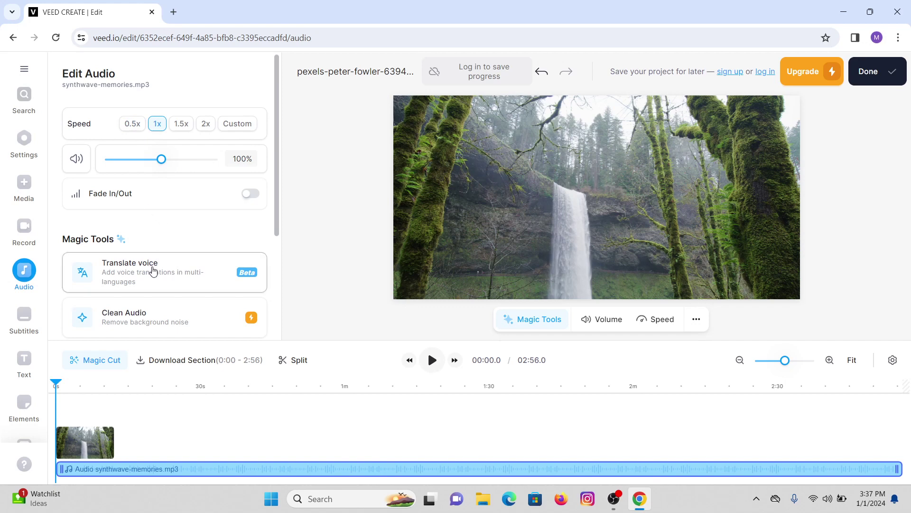
# Step: Show the subtitle options: auto subtitle, translate, manual transcribe and file upload
pyautogui.scroll(-3, 155, 272)
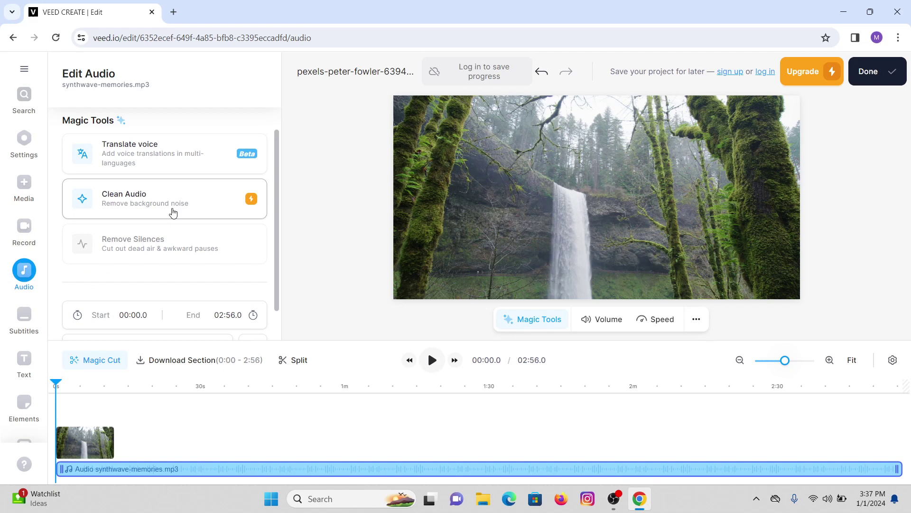
pyautogui.click(27, 331)
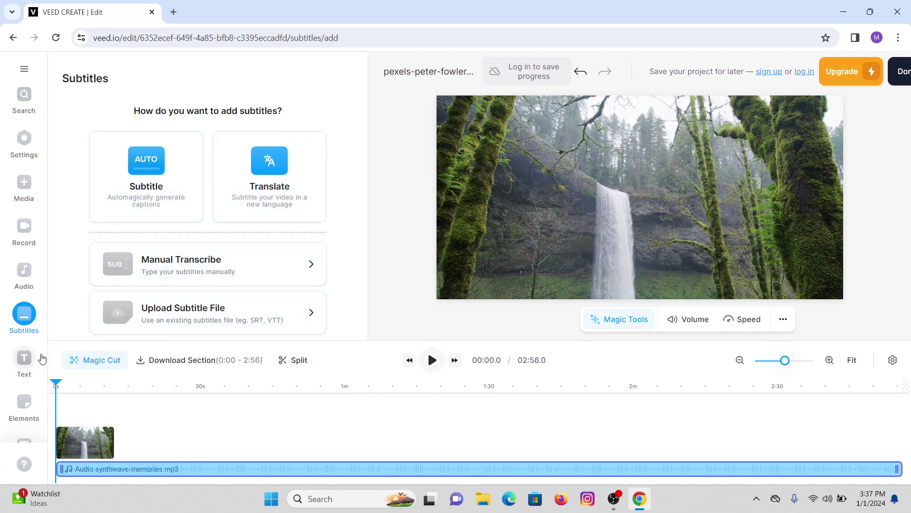
# Step: Add a Handwriting text preset and replace its wording with 'Hello world'
pyautogui.click(24, 362)
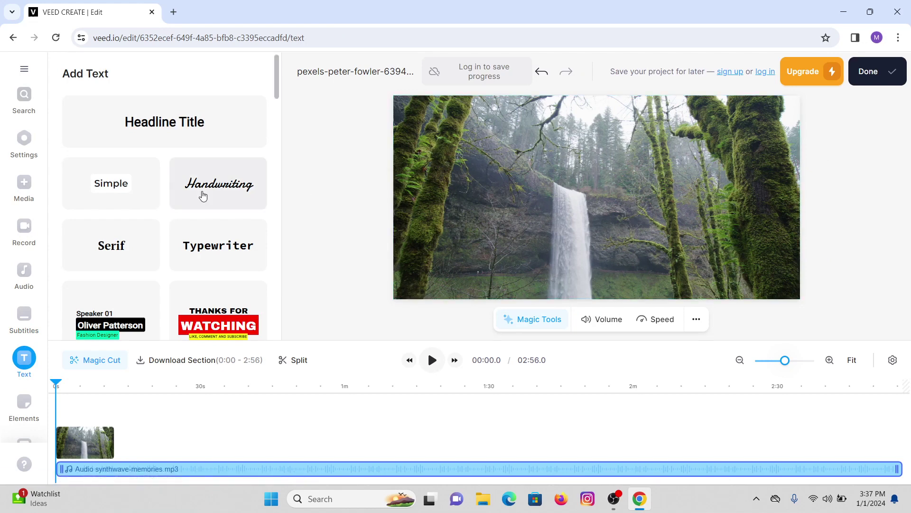
pyautogui.click(203, 196)
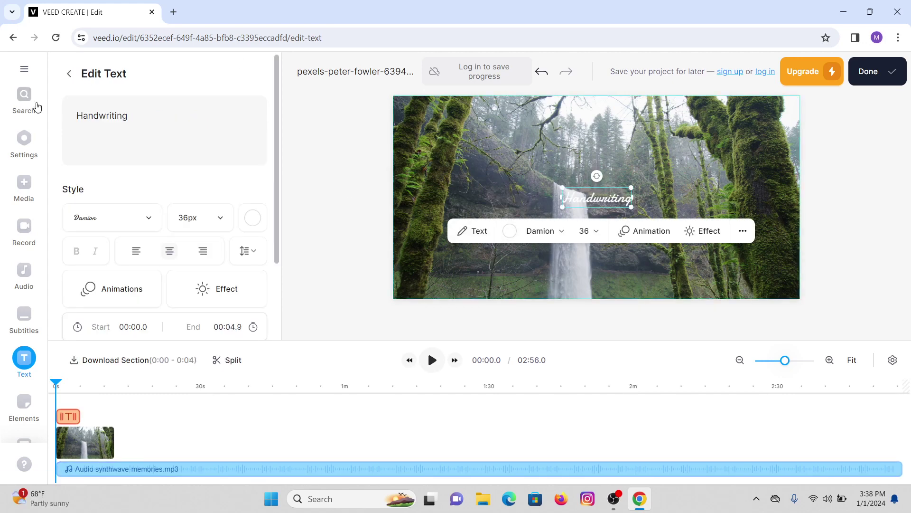
pyautogui.doubleClick(90, 116)
pyautogui.click(97, 86)
pyautogui.press('BackSpace')
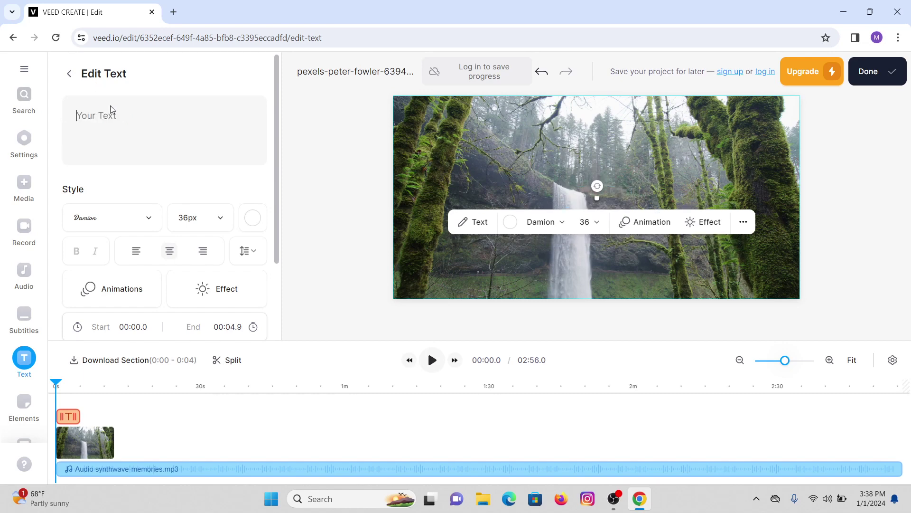
pyautogui.write('Hello world')
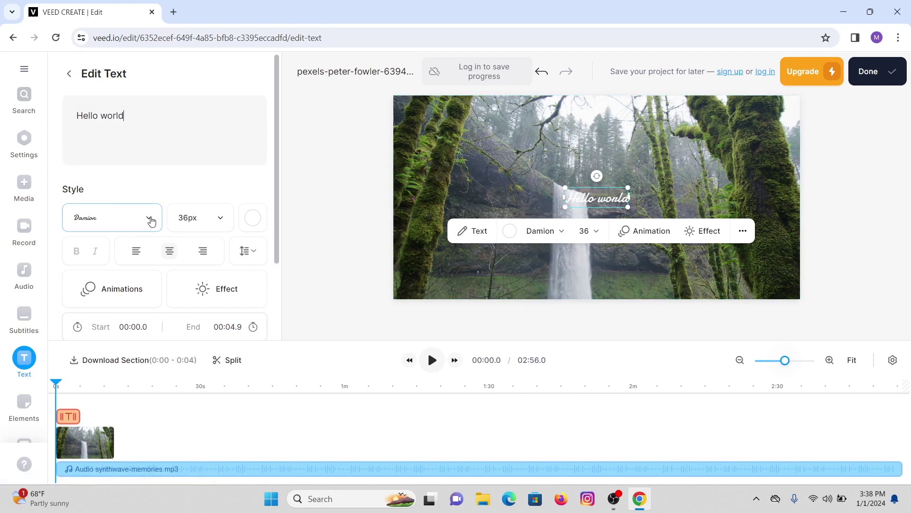
# Step: Style the 'Hello world' text in Anton font, 24px, red
pyautogui.click(152, 221)
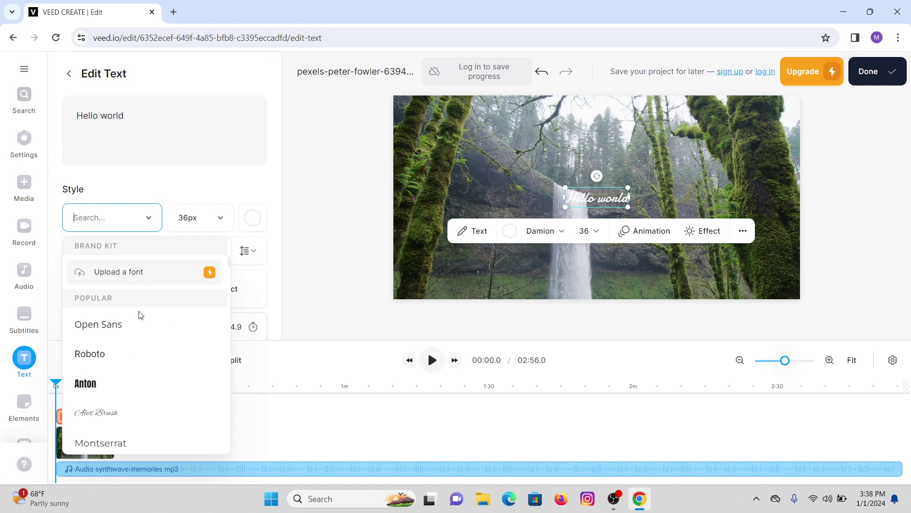
pyautogui.click(102, 384)
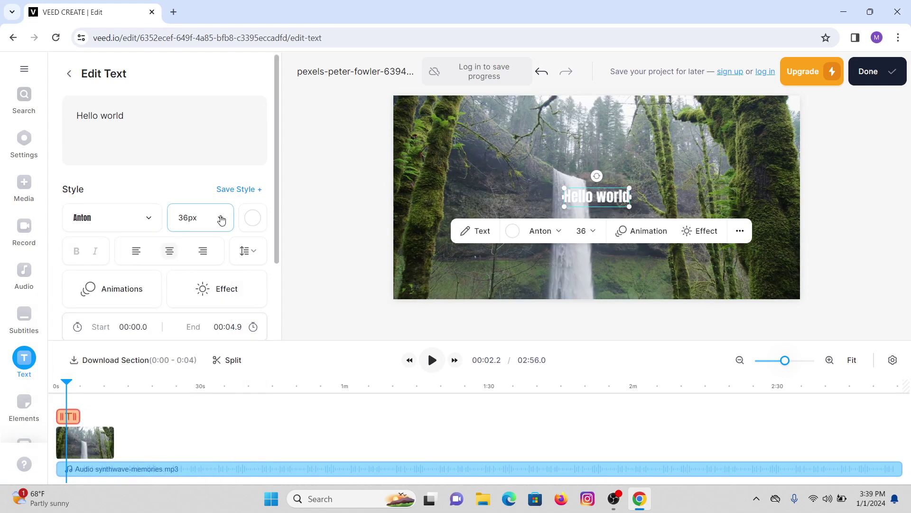
pyautogui.click(221, 219)
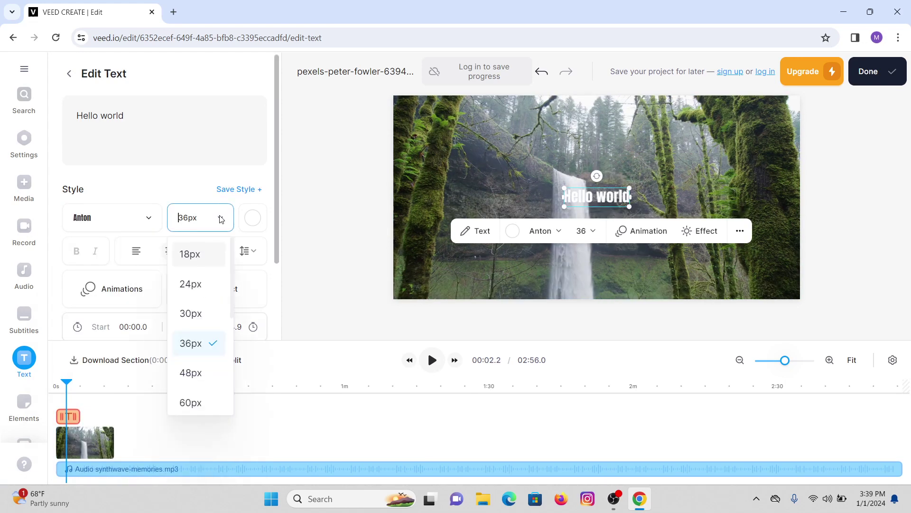
pyautogui.click(192, 285)
pyautogui.click(253, 218)
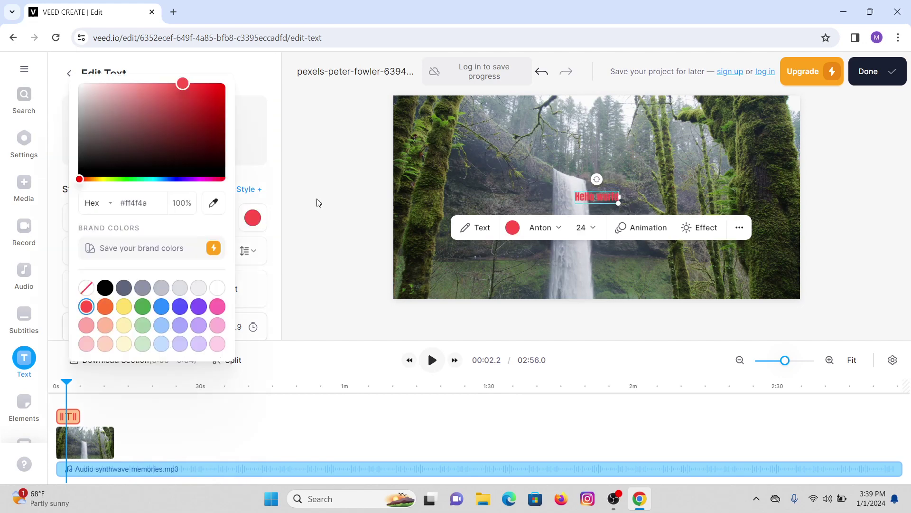
pyautogui.click(318, 203)
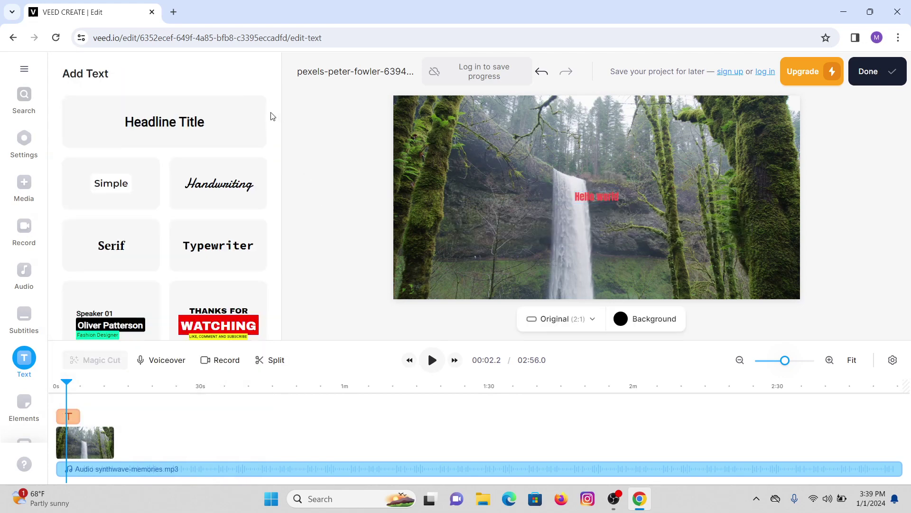
# Step: Move the 'Hello world' text to the video's top-left corner
pyautogui.click(593, 198)
pyautogui.moveTo(575, 206); pyautogui.dragTo(433, 161)
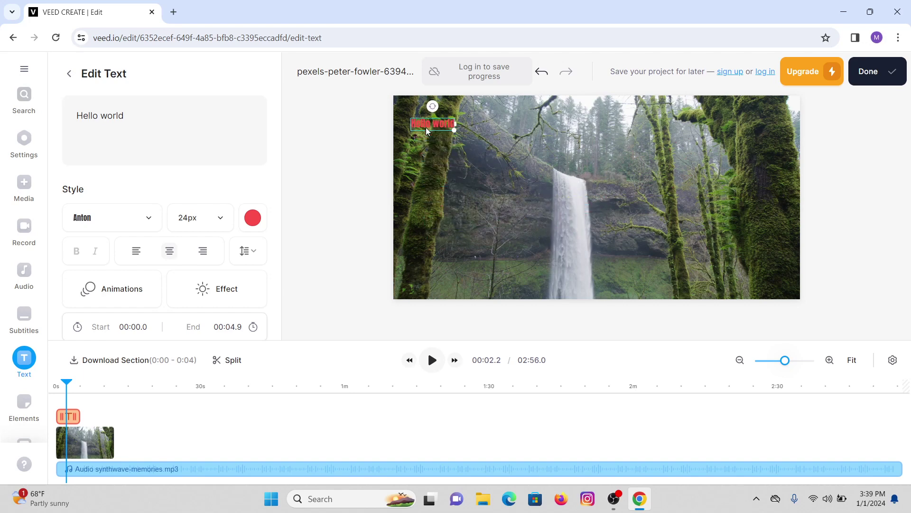
pyautogui.click(426, 128)
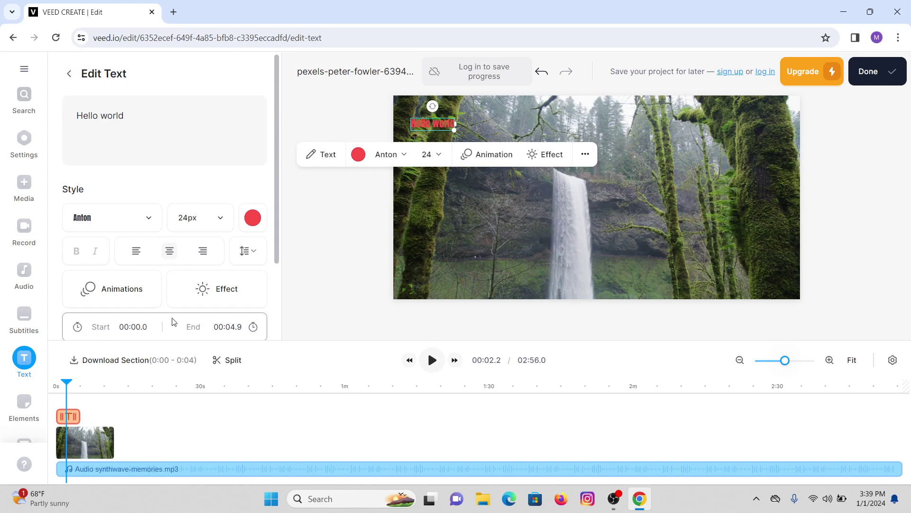
pyautogui.scroll(-2, 192, 309)
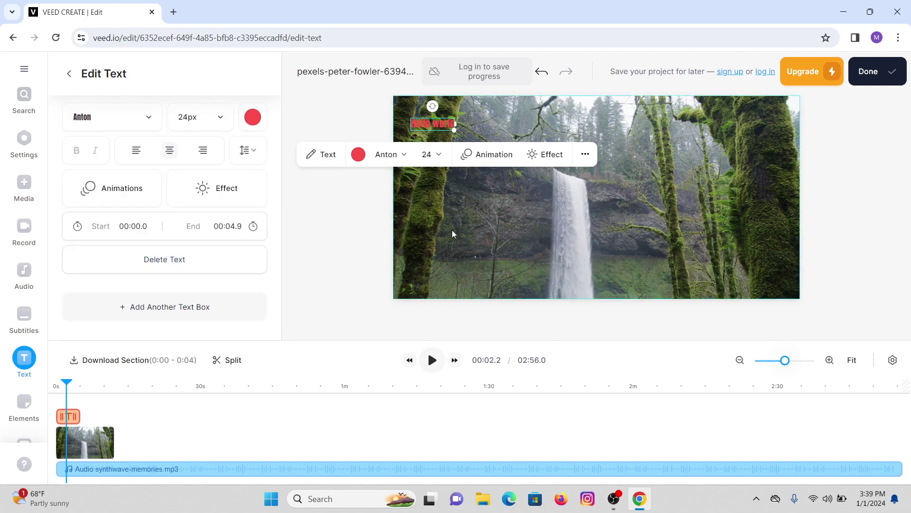
pyautogui.click(24, 403)
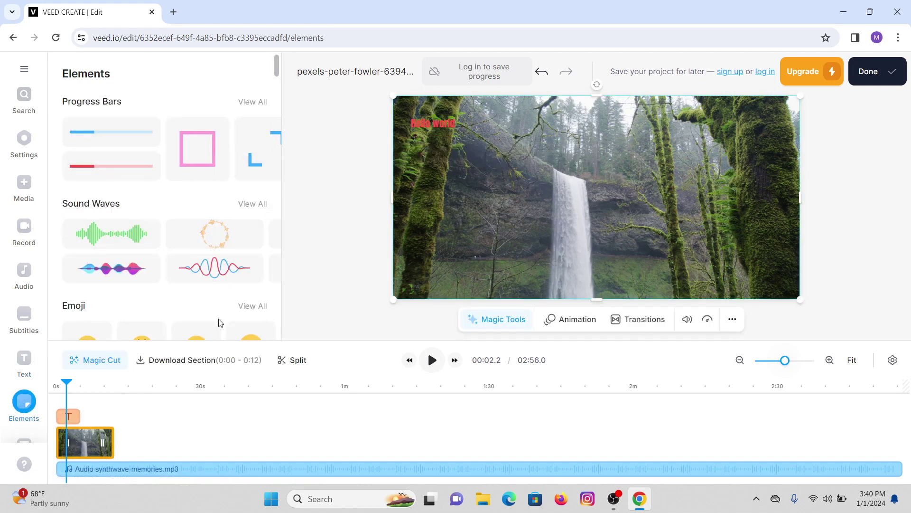
# Step: Add the blue-and-red frequency-lines sound wave, shrunk and placed at the lower right
pyautogui.click(211, 270)
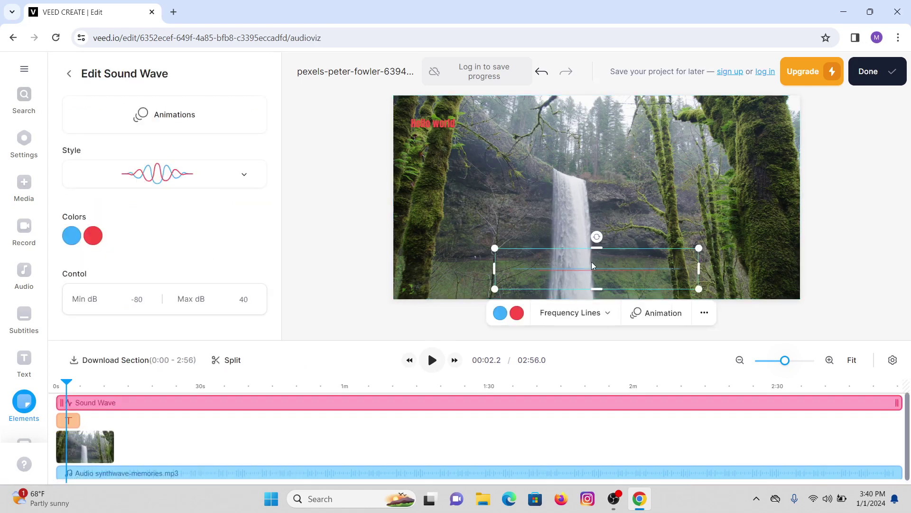
pyautogui.moveTo(592, 266); pyautogui.dragTo(697, 272)
pyautogui.moveTo(602, 258); pyautogui.dragTo(702, 235)
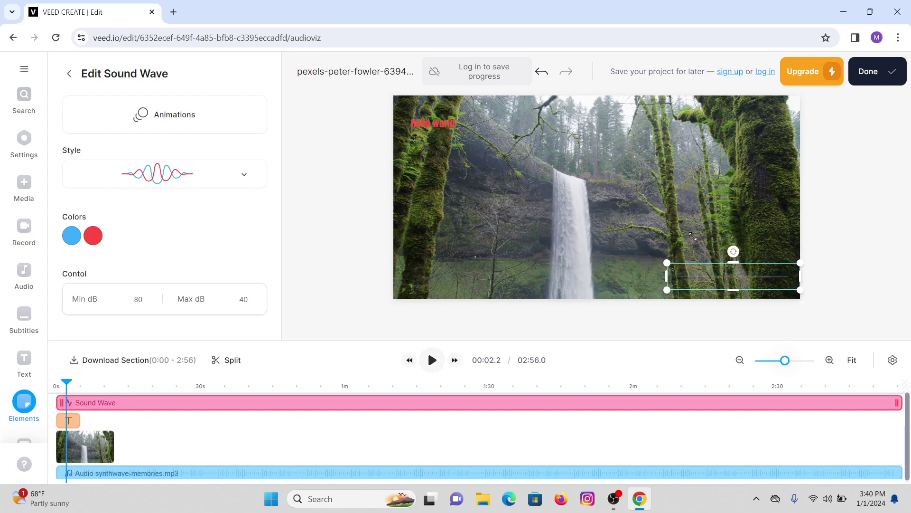
pyautogui.click(743, 263)
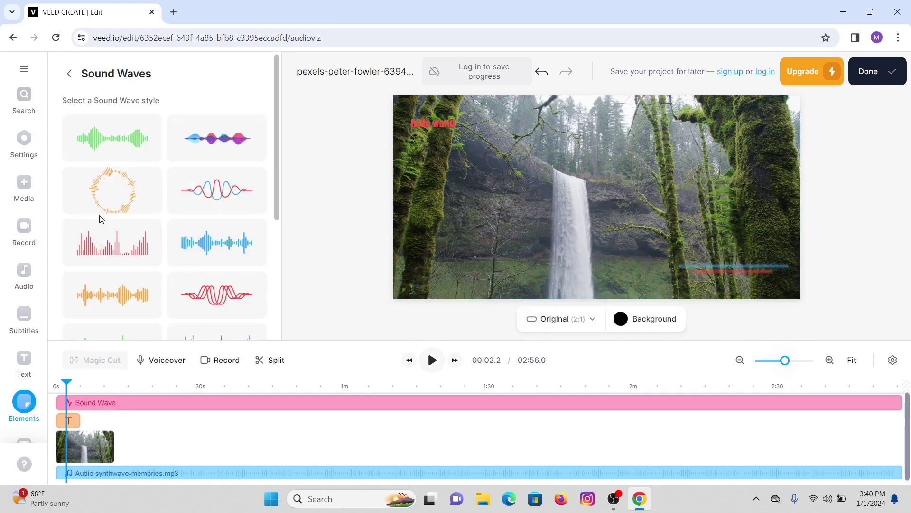
pyautogui.click(182, 153)
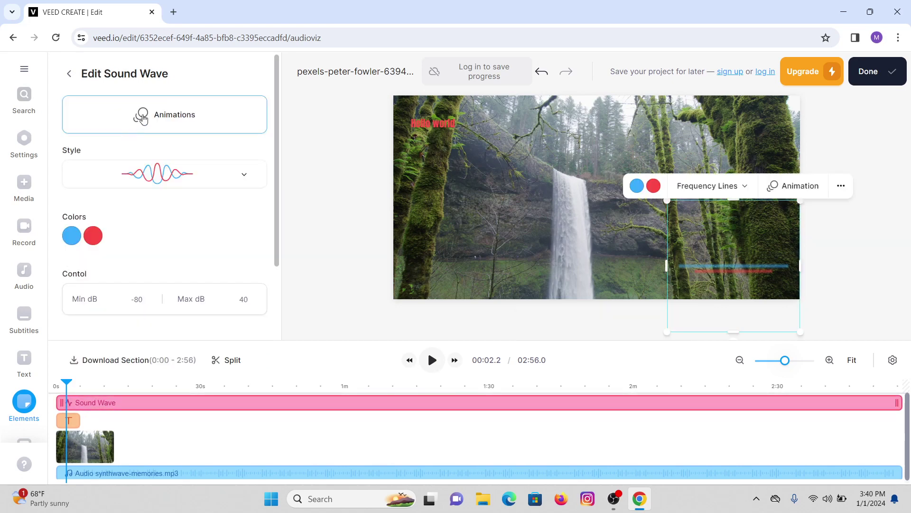
pyautogui.click(142, 119)
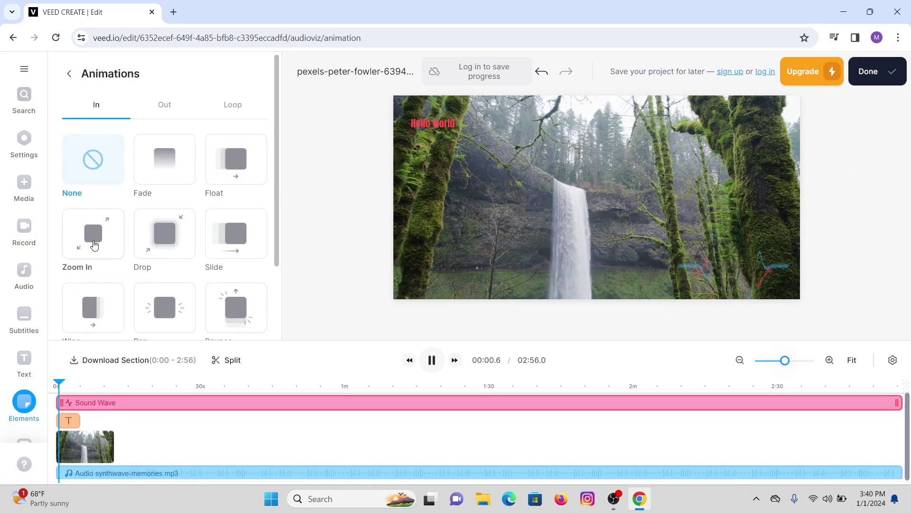
pyautogui.click(97, 253)
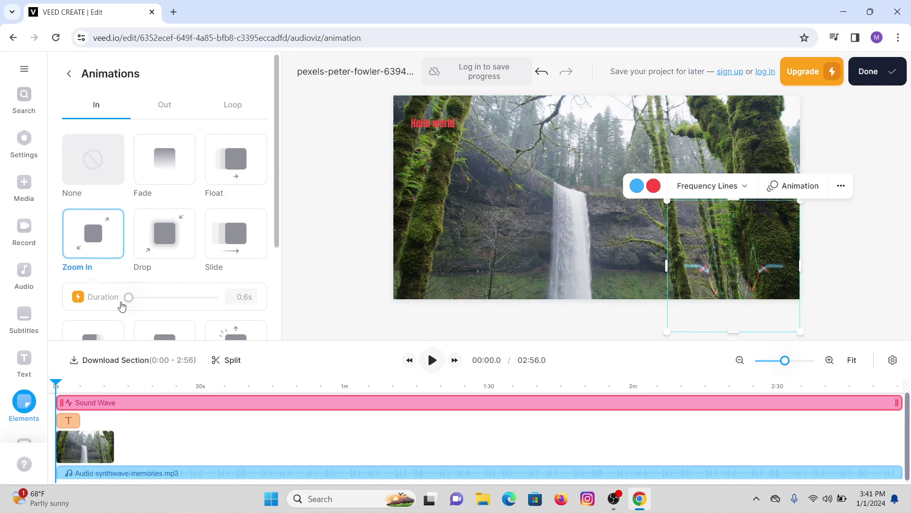
pyautogui.scroll(-3, 125, 304)
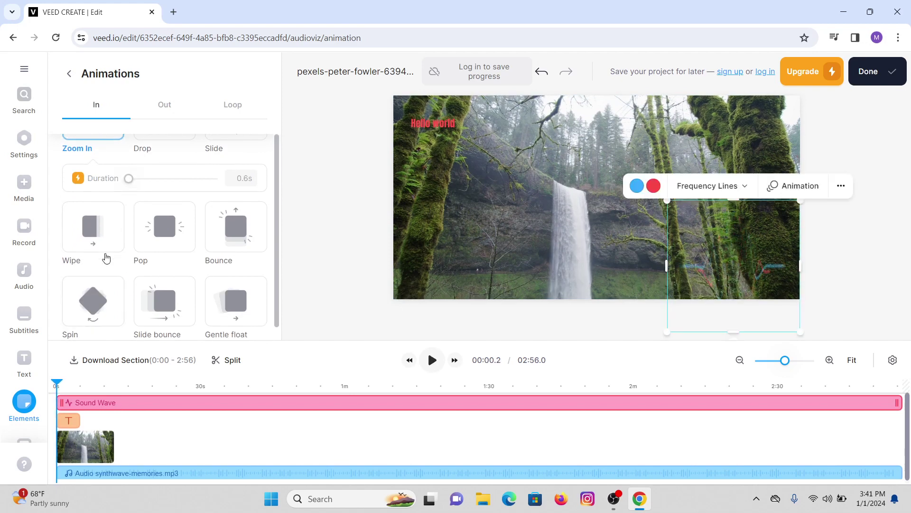
pyautogui.scroll(1, 144, 265)
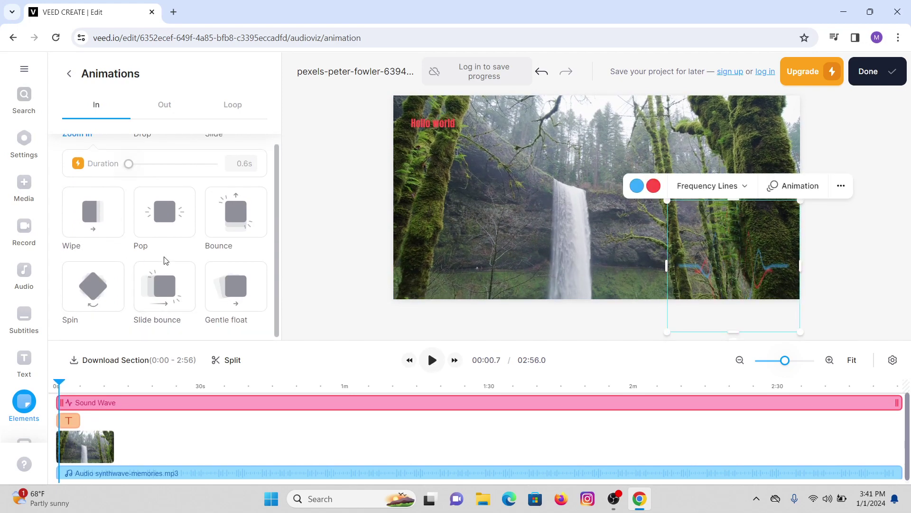
pyautogui.scroll(2, 166, 240)
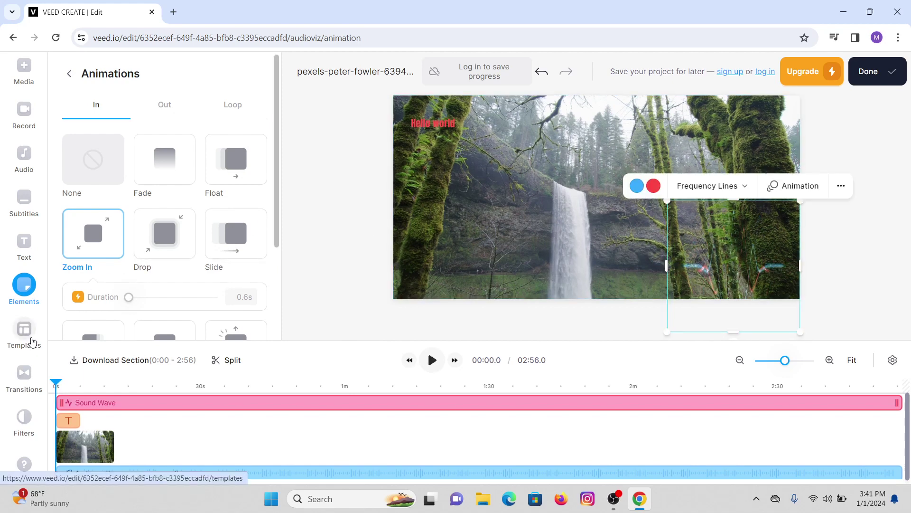
# Step: Drag the Dissolve transition onto the end of the waterfall clip
pyautogui.click(27, 338)
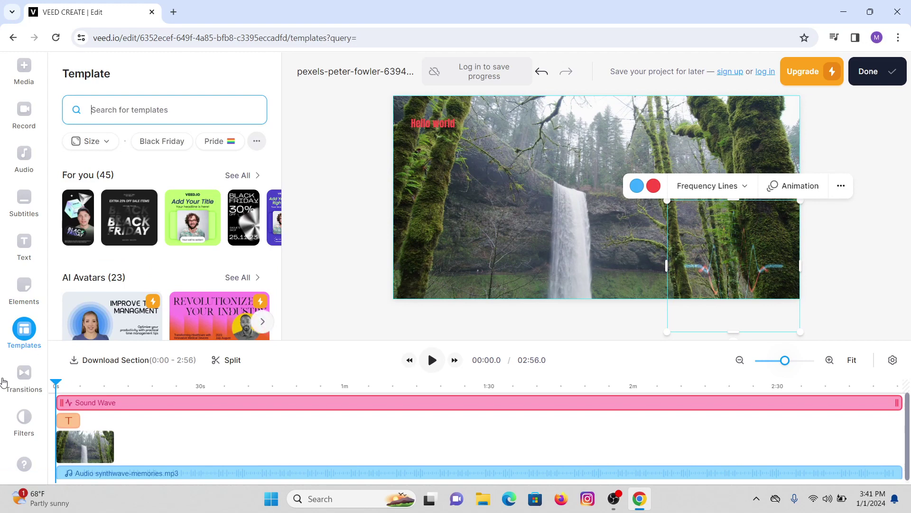
pyautogui.click(22, 388)
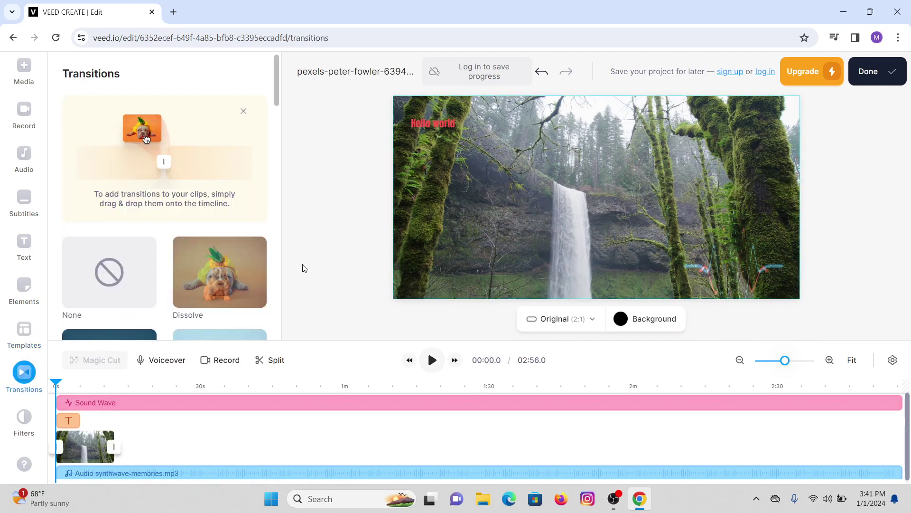
pyautogui.scroll(-3, 195, 275)
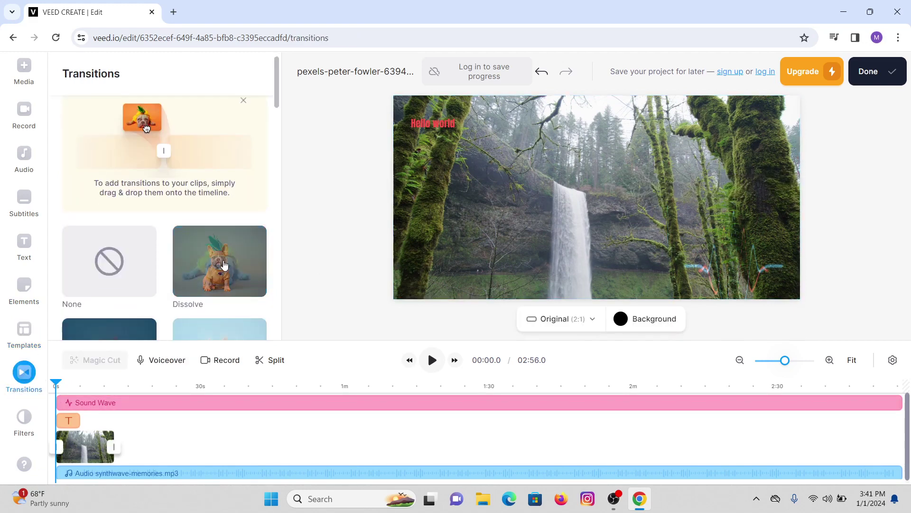
pyautogui.click(202, 143)
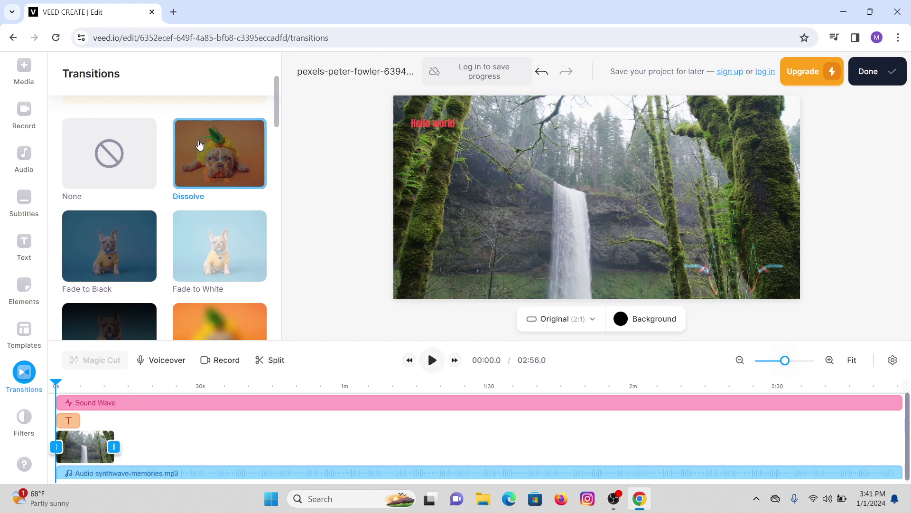
pyautogui.moveTo(224, 151); pyautogui.dragTo(151, 443)
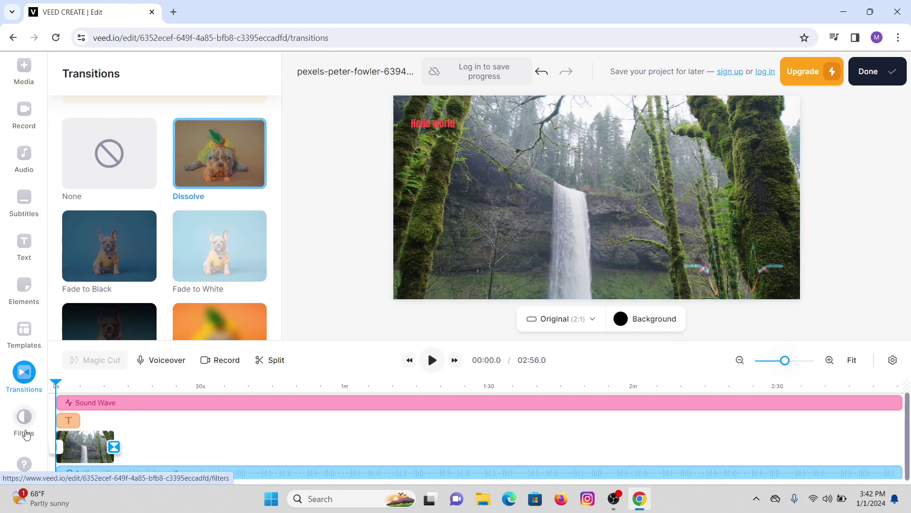
pyautogui.click(25, 423)
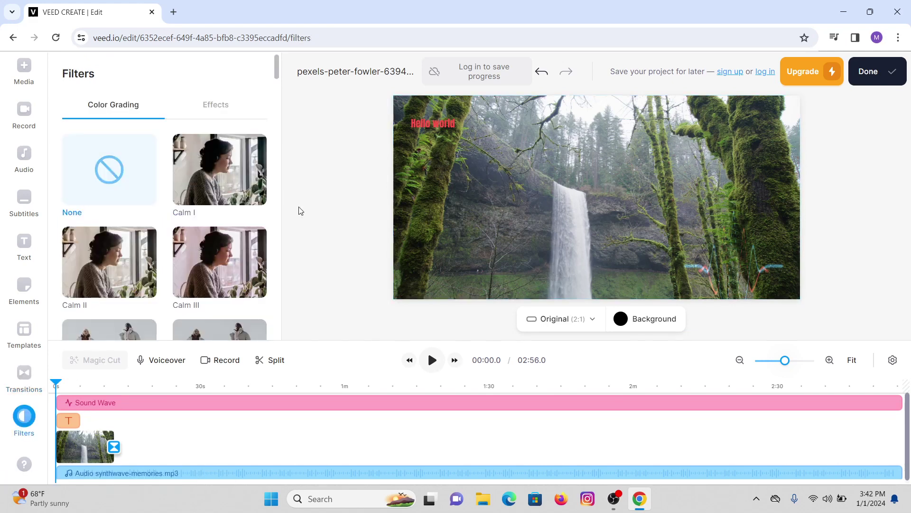
# Step: Scroll the Color Grading filters, then open the waterfall clip's Edit Video settings
pyautogui.scroll(-4, 142, 232)
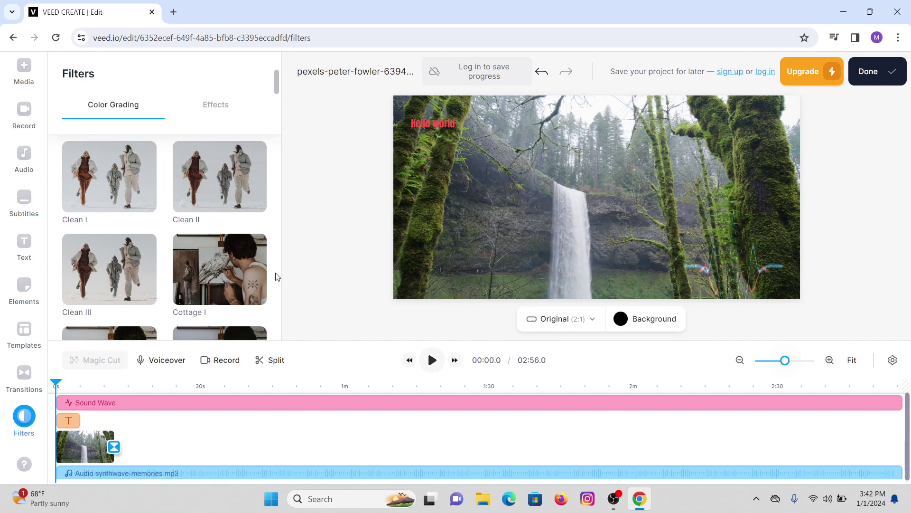
pyautogui.click(335, 331)
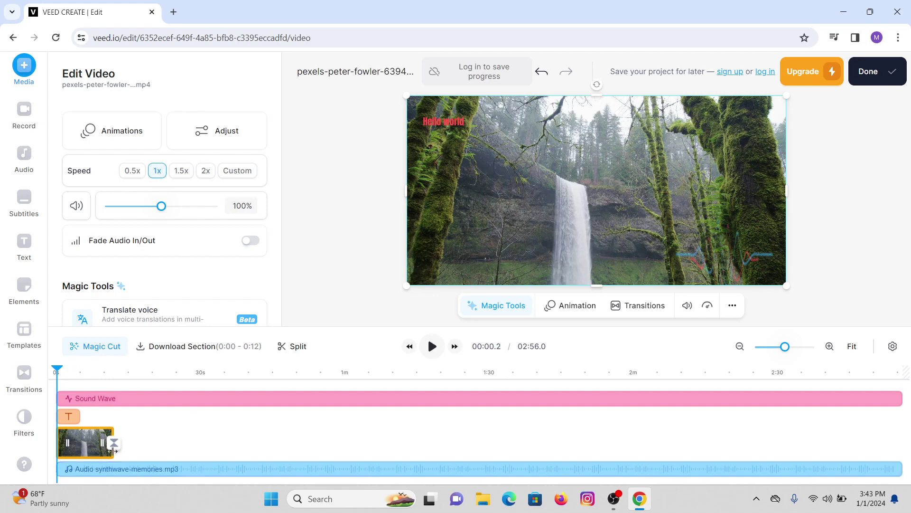
# Step: Split the Synthwave Memories music at 0:12.3 and delete everything after the cut
pyautogui.moveTo(57, 375); pyautogui.dragTo(116, 387)
pyautogui.click(115, 386)
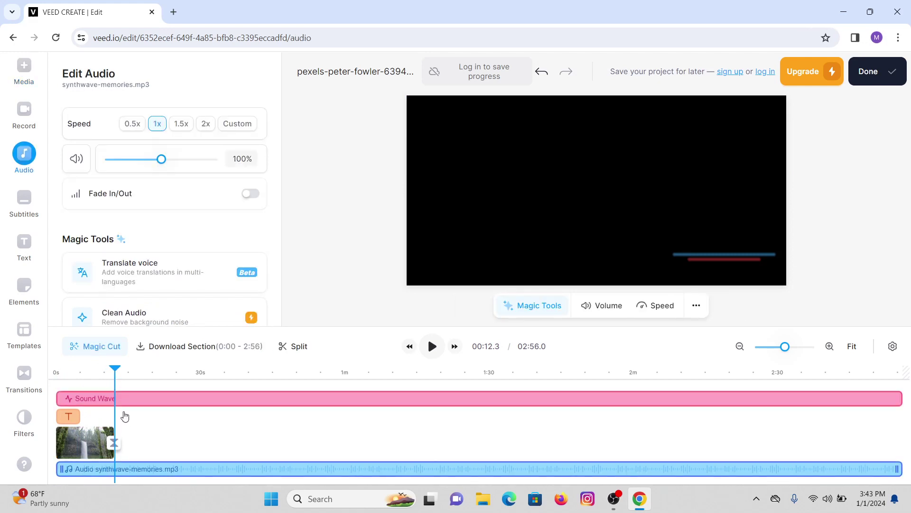
pyautogui.click(291, 353)
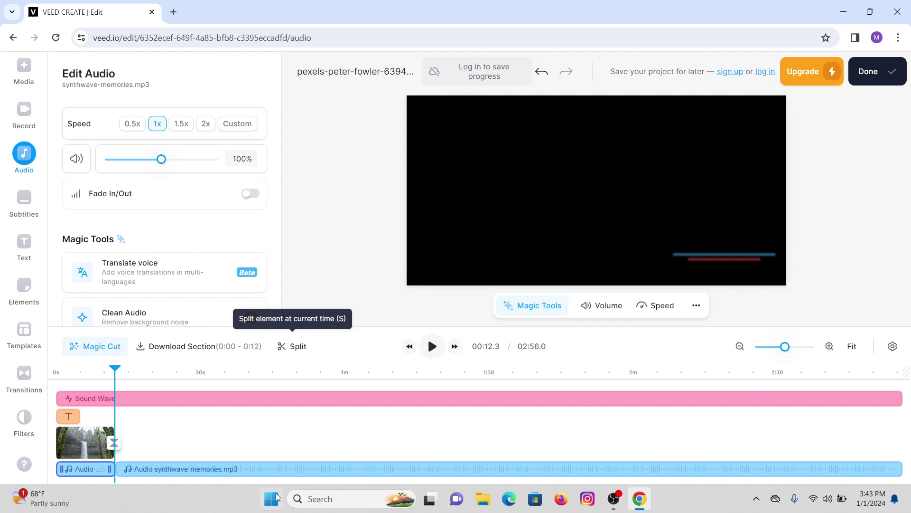
pyautogui.click(138, 469)
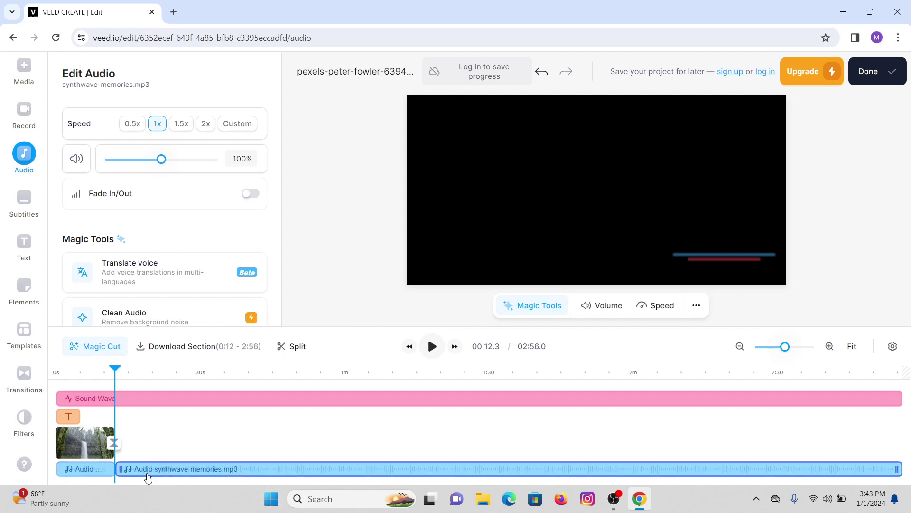
pyautogui.press('Delete')
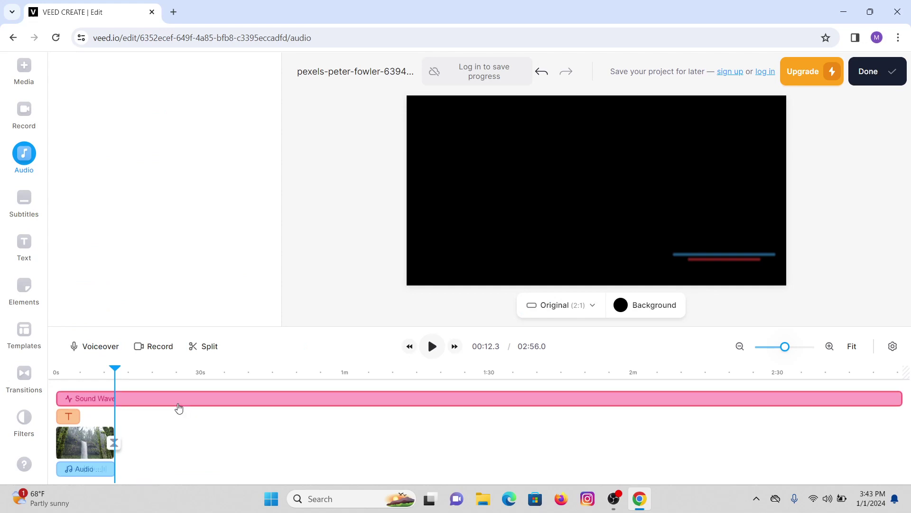
pyautogui.click(131, 402)
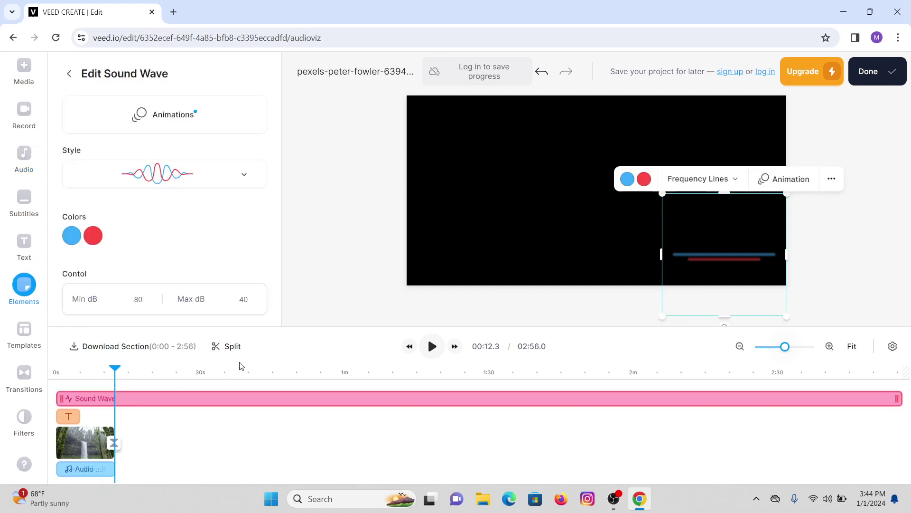
# Step: Split the Sound Wave at 12.3 s, delete the remainder, and check the video runs 00:12.3
pyautogui.click(227, 346)
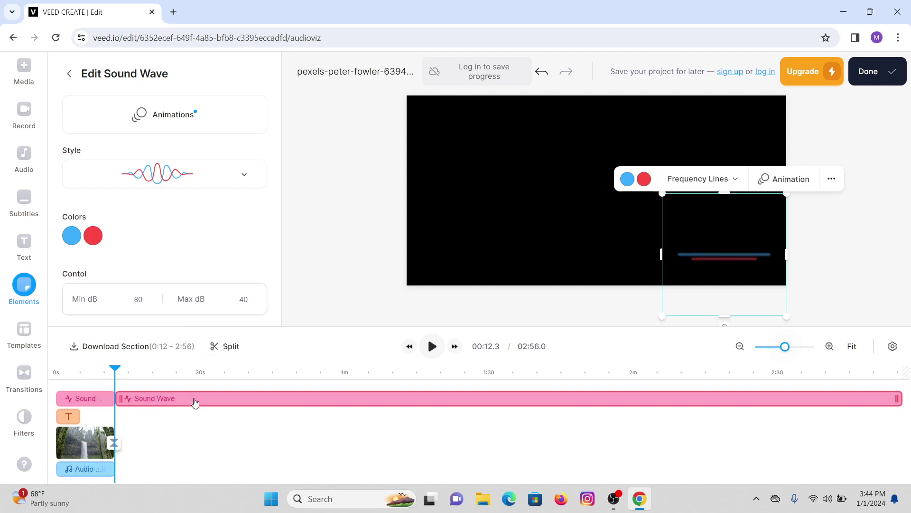
pyautogui.press('Delete')
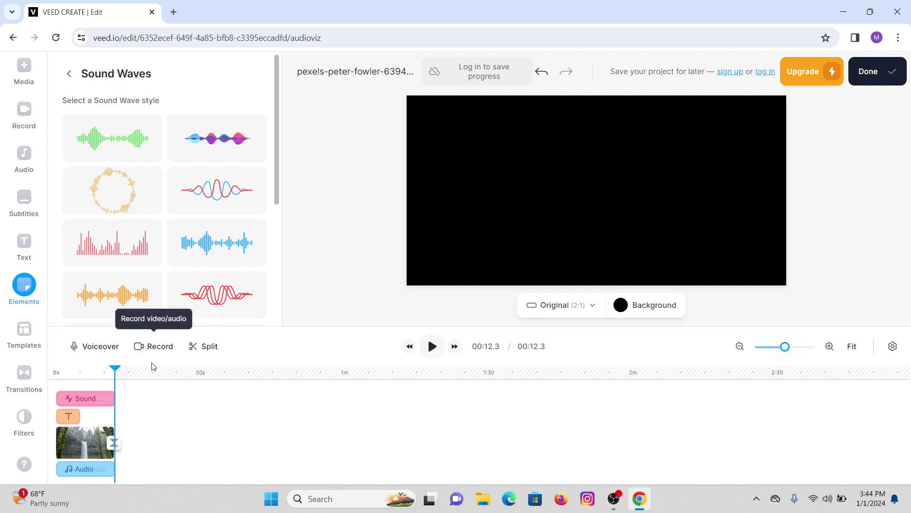
pyautogui.click(56, 380)
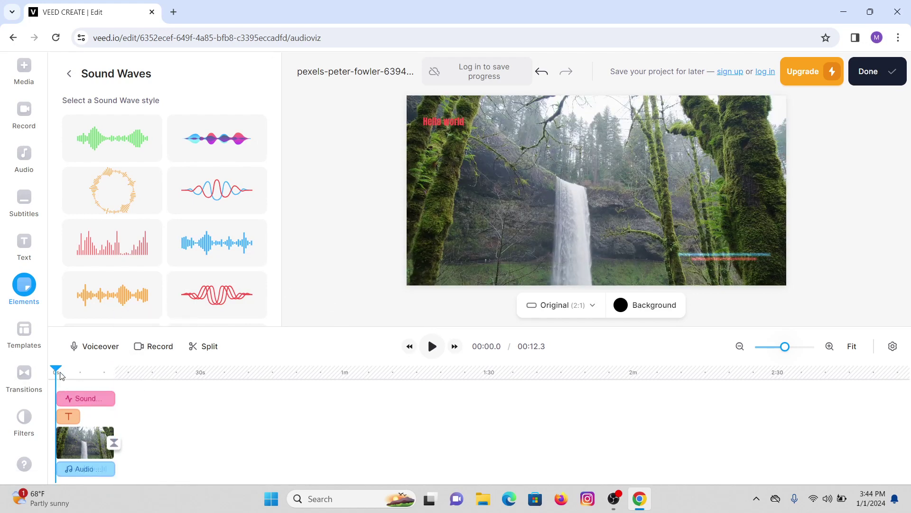
pyautogui.click(218, 439)
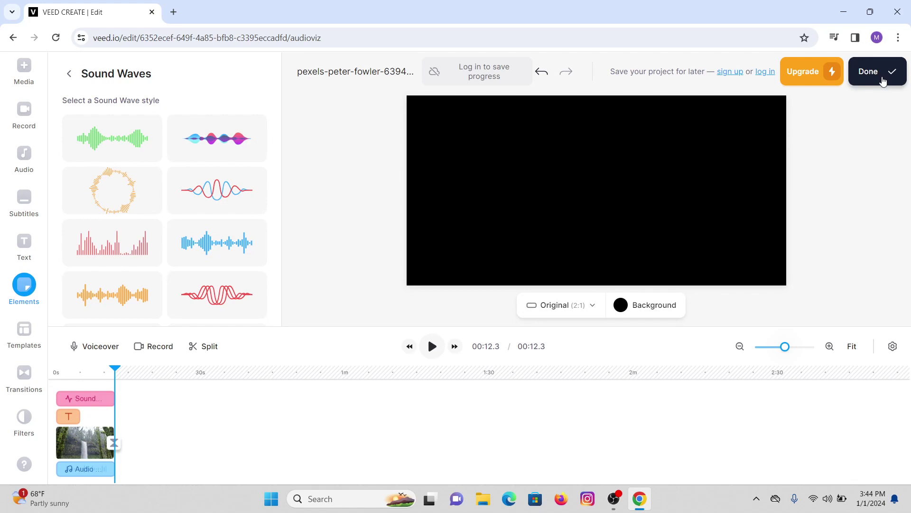
# Step: Export the finished 00:12.3 video from the Done menu
pyautogui.click(883, 82)
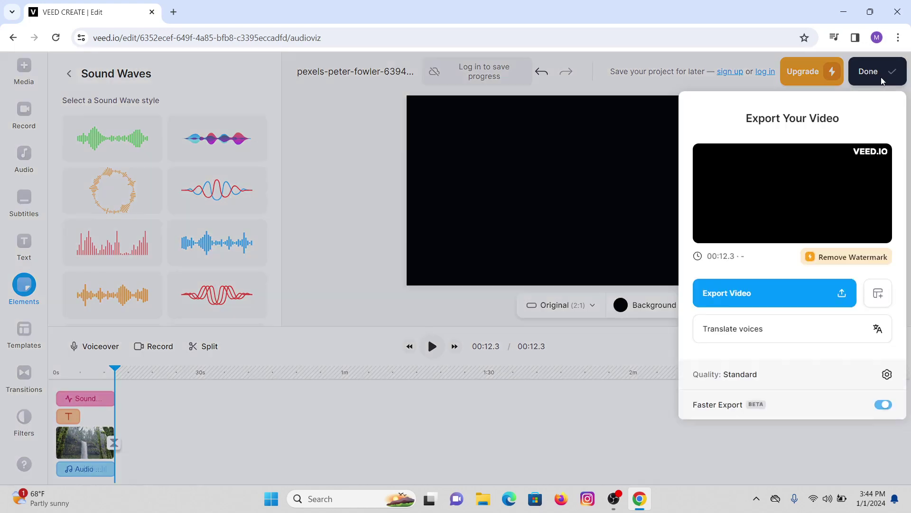
pyautogui.click(758, 298)
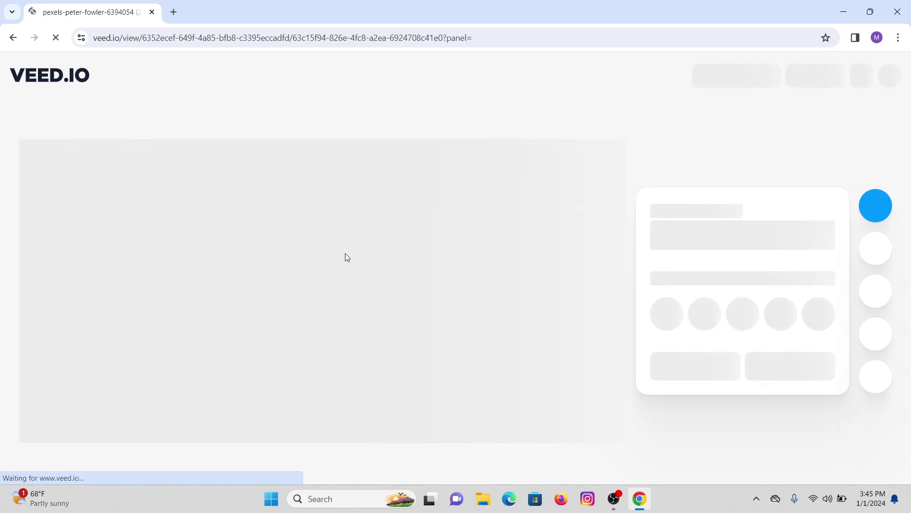